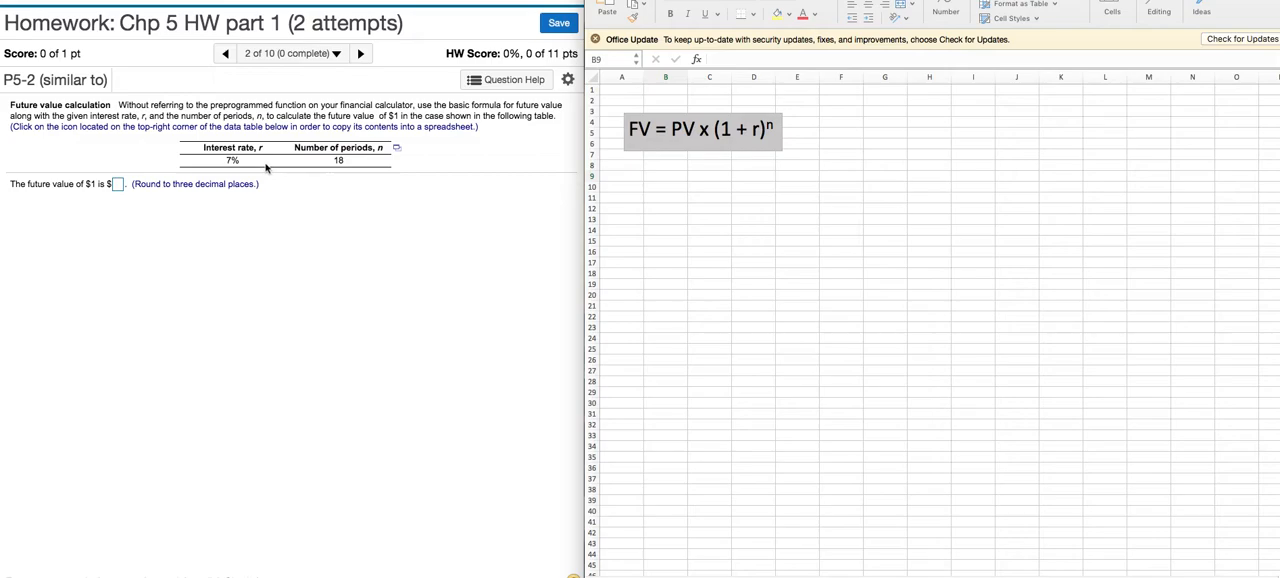
# - Calculate the future value of $1 in cell B8 with the formula =1*(1.07)^18
pyautogui.click(656, 165)
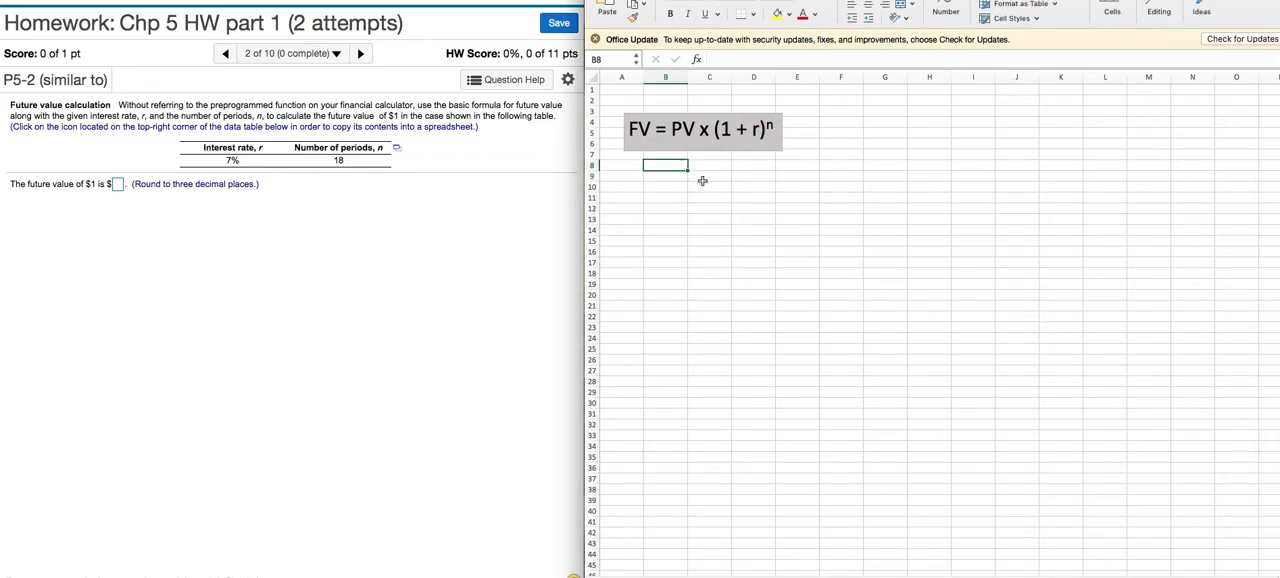
pyautogui.write('=1*')
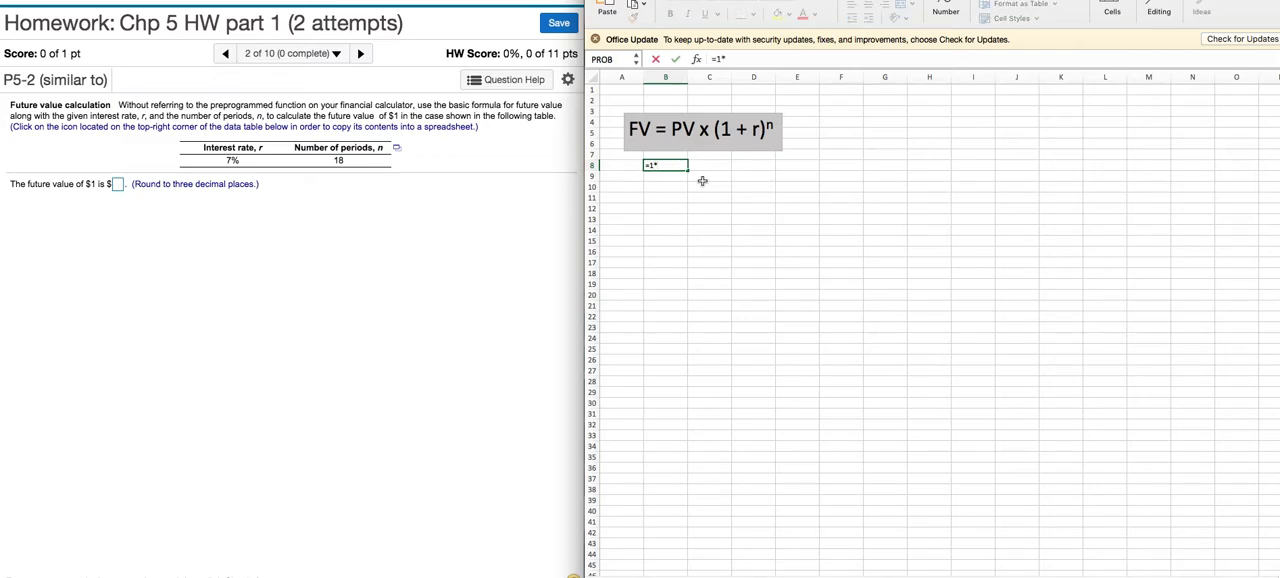
pyautogui.write('(1.07')
pyautogui.write(')^18')
pyautogui.press('Return')
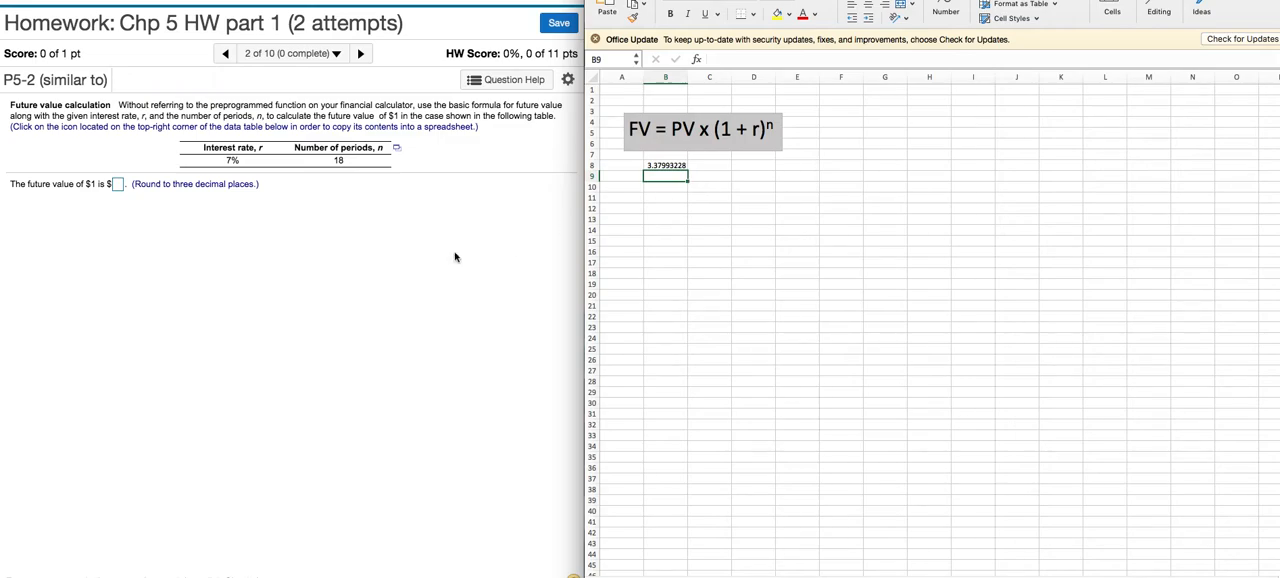
# - In the homework page, answer the future value question with 3.38, submit it for checking and dismiss the feedback
pyautogui.click(117, 188)
pyautogui.click(117, 186)
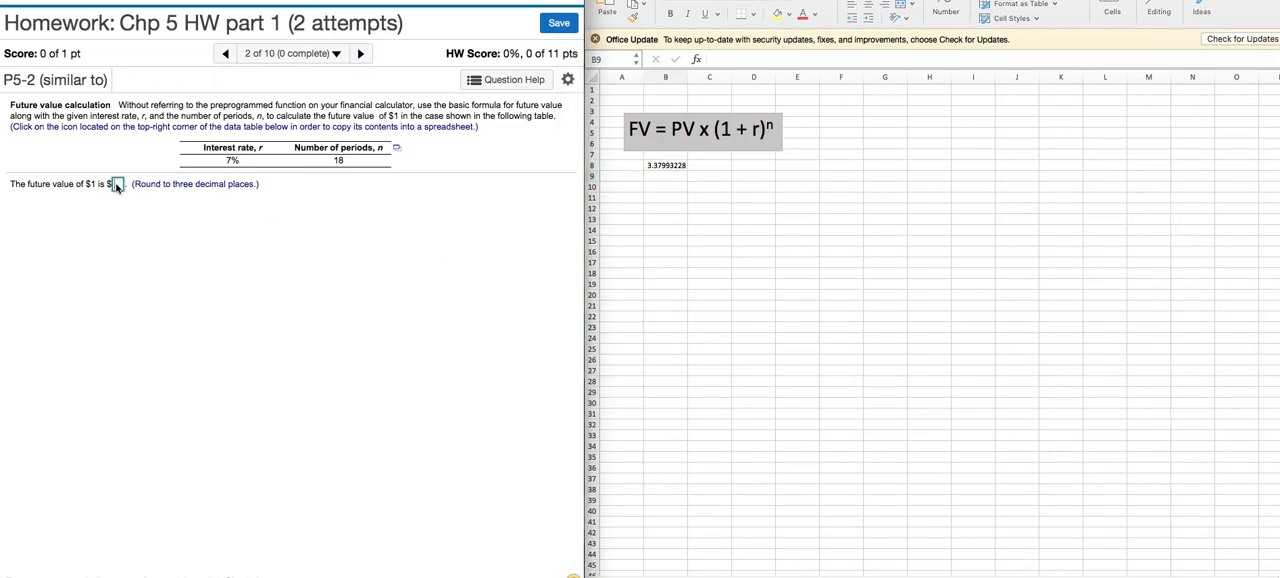
pyautogui.write('3')
pyautogui.write('38')
pyautogui.press('BackSpace')
pyautogui.press('BackSpace')
pyautogui.press('BackSpace')
pyautogui.write('3.38')
pyautogui.click(485, 568)
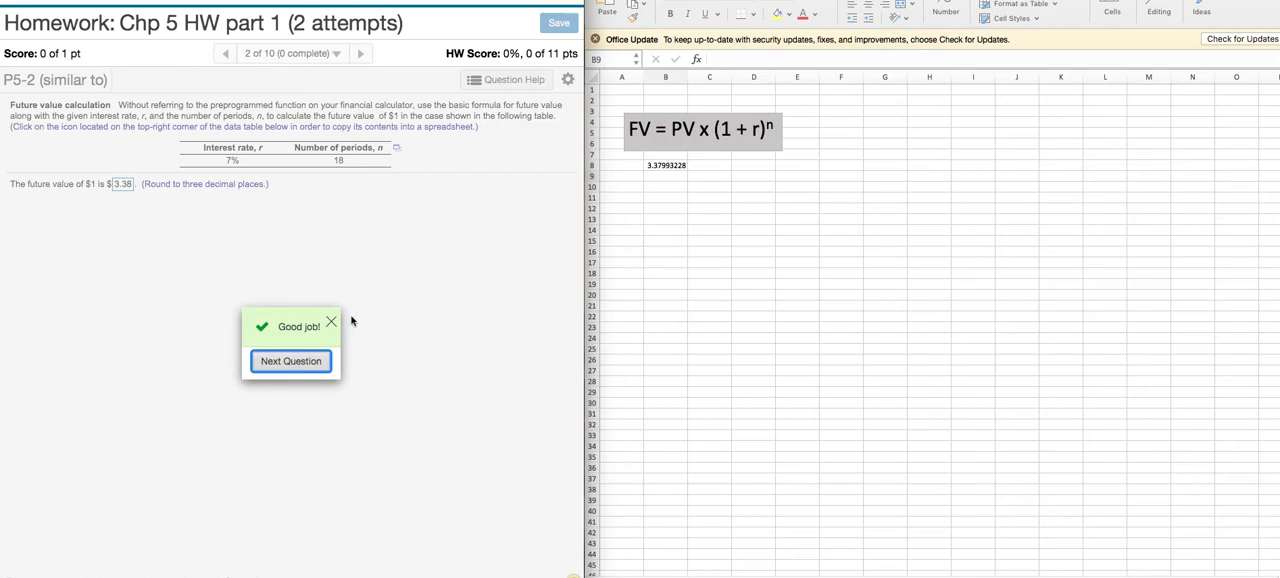
pyautogui.click(333, 323)
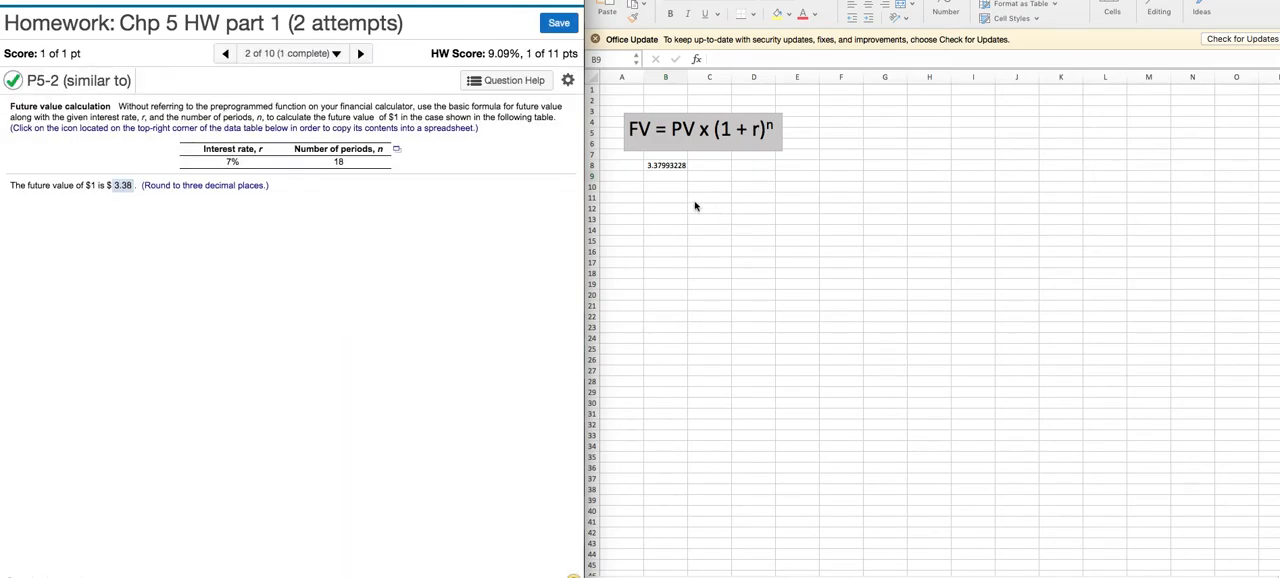
# - Find the FV function in the function list and insert it into cell B10
pyautogui.doubleClick(663, 186)
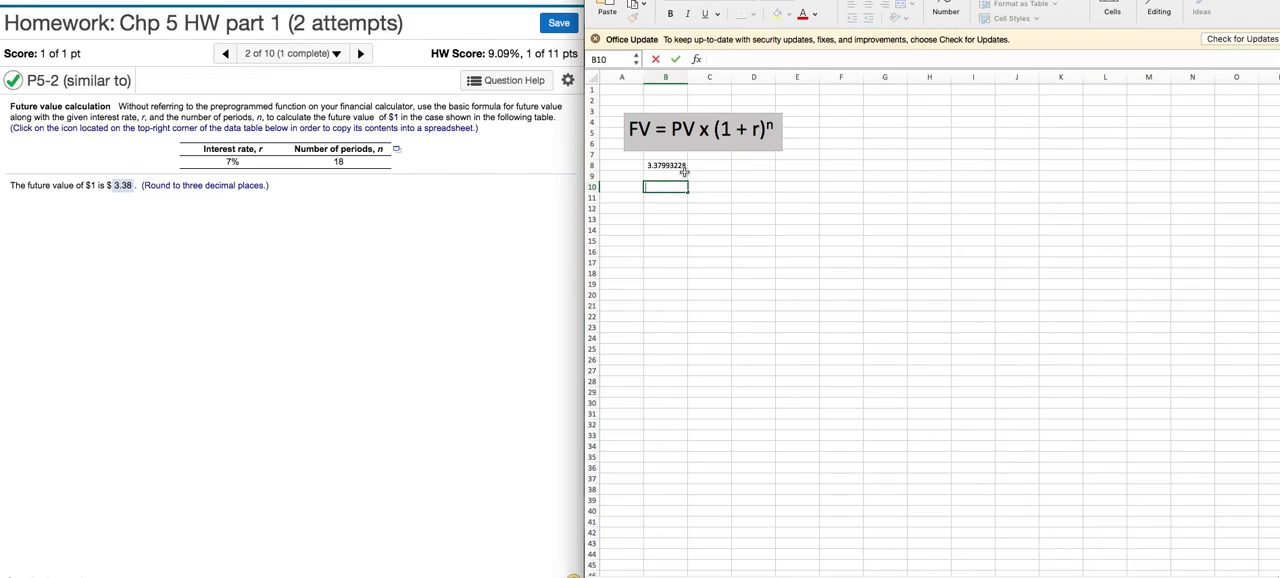
pyautogui.click(697, 60)
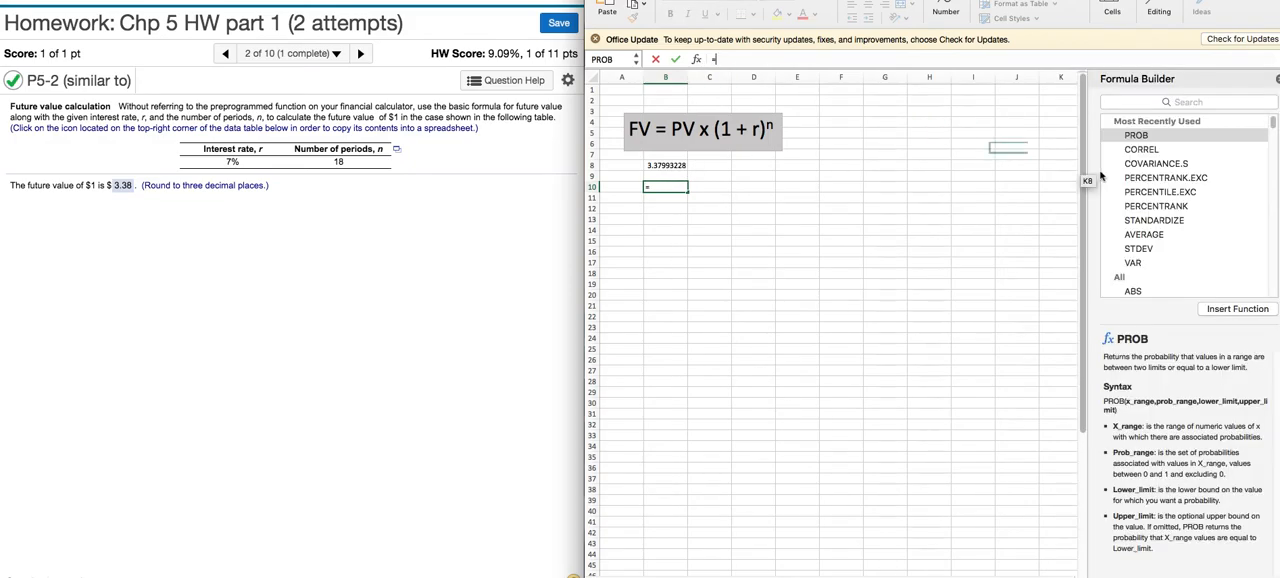
pyautogui.click(1160, 102)
pyautogui.write('fv')
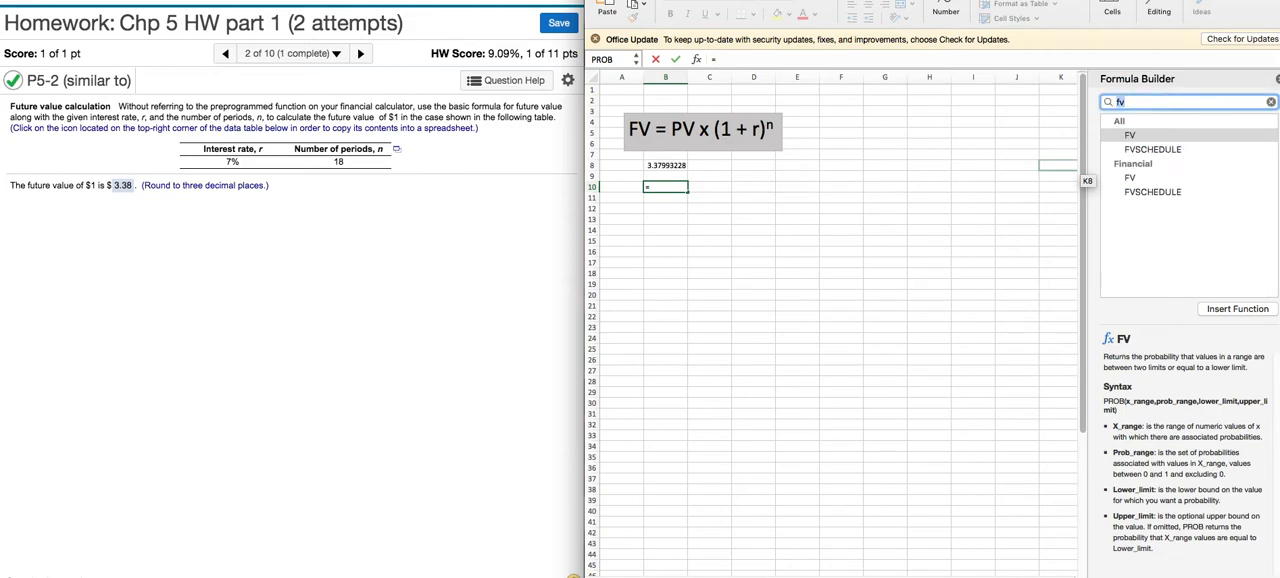
pyautogui.doubleClick(1145, 141)
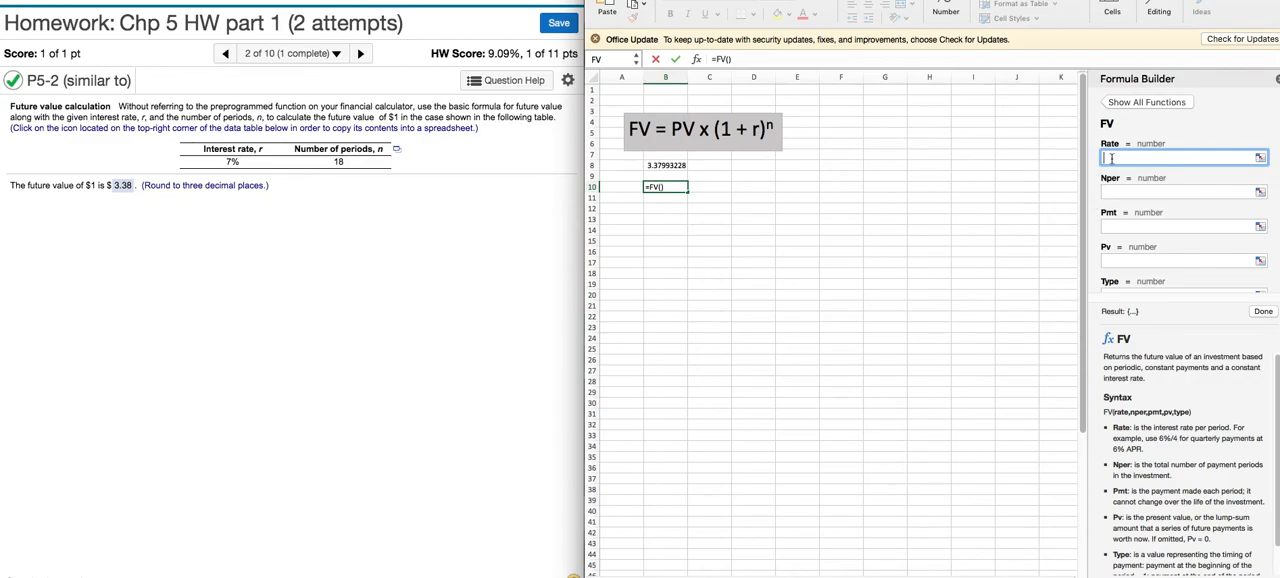
# - Fill the FV function's arguments with a rate of .07, Nper 18 and Pv 1, and complete the formula in B10
pyautogui.write('.07')
pyautogui.click(1110, 194)
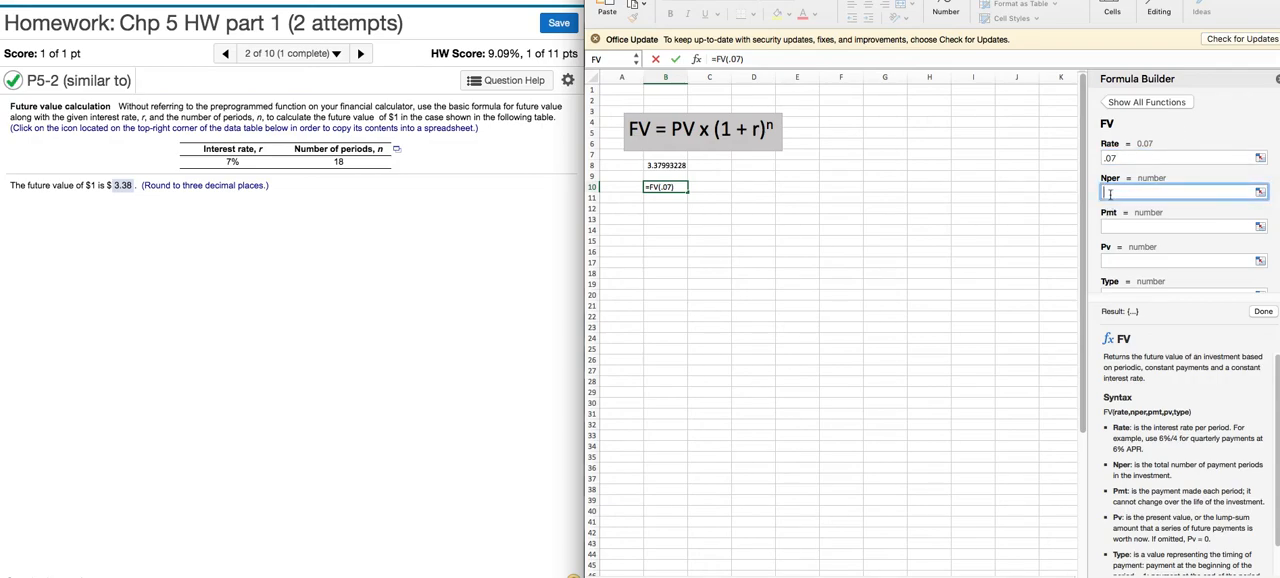
pyautogui.write('18')
pyautogui.click(1118, 259)
pyautogui.write('1')
pyautogui.click(1262, 312)
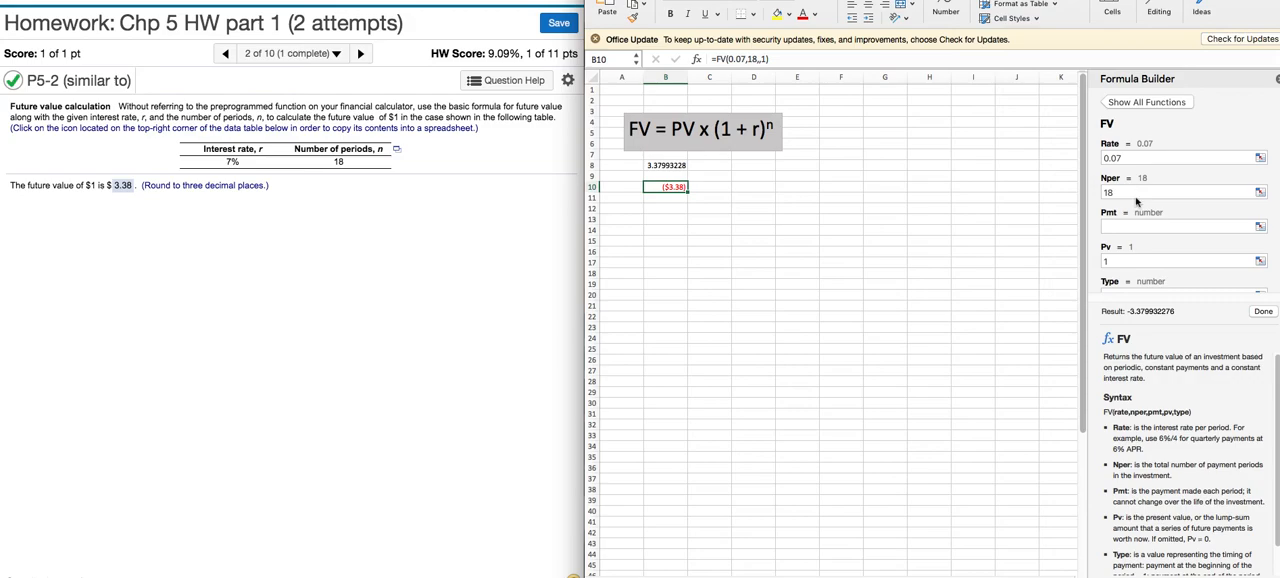
# - Change the FV function's Pv argument in B10 to -1 and apply the revised formula
pyautogui.click(1108, 262)
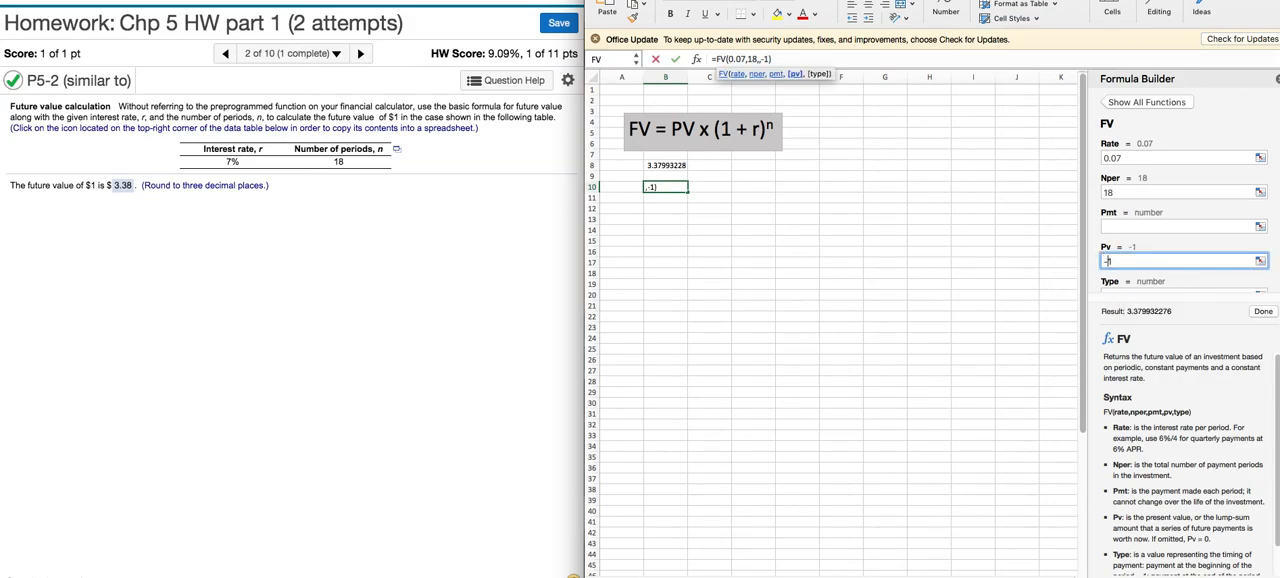
pyautogui.write('-')
pyautogui.scroll(-1, 1156, 244)
pyautogui.scroll(-1, 1156, 244)
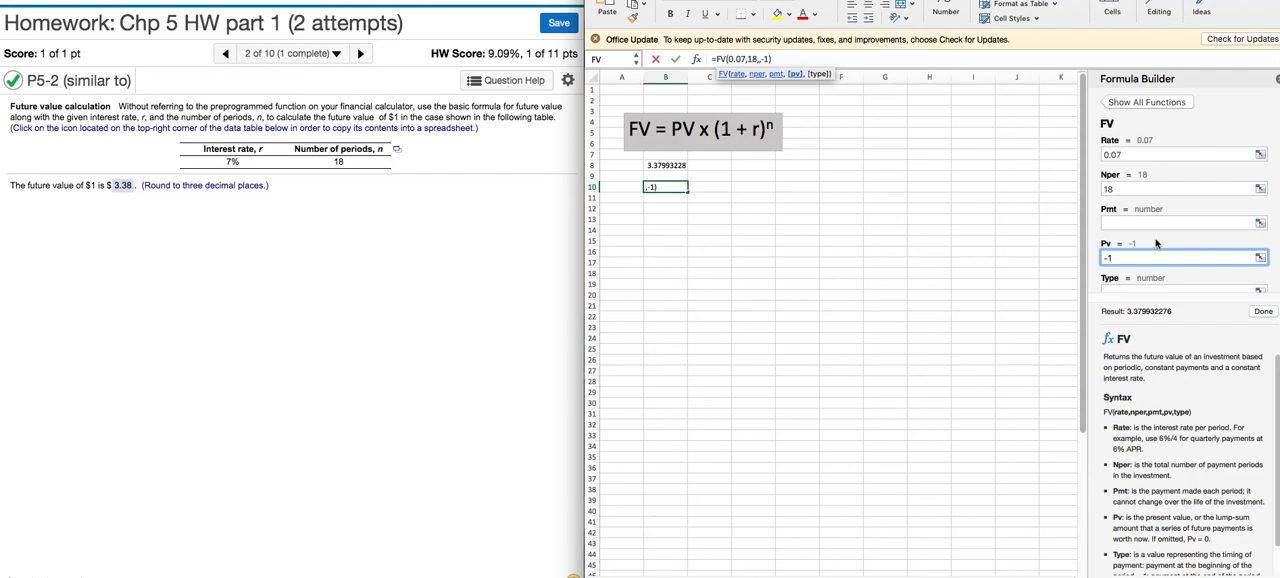
pyautogui.scroll(-3, 1156, 244)
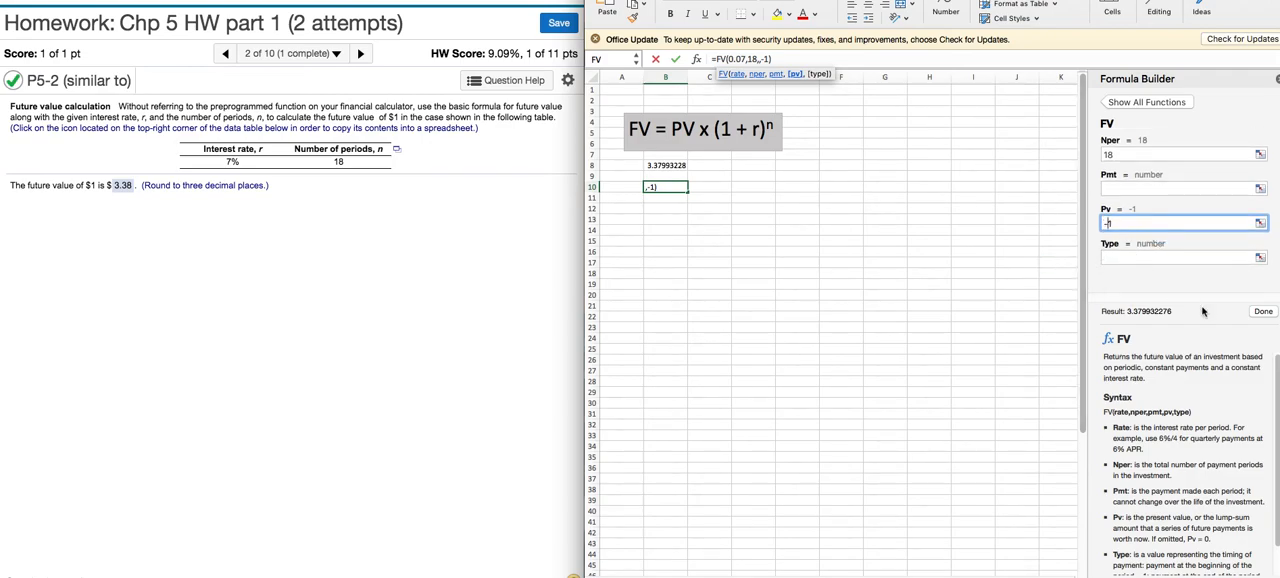
pyautogui.click(1262, 312)
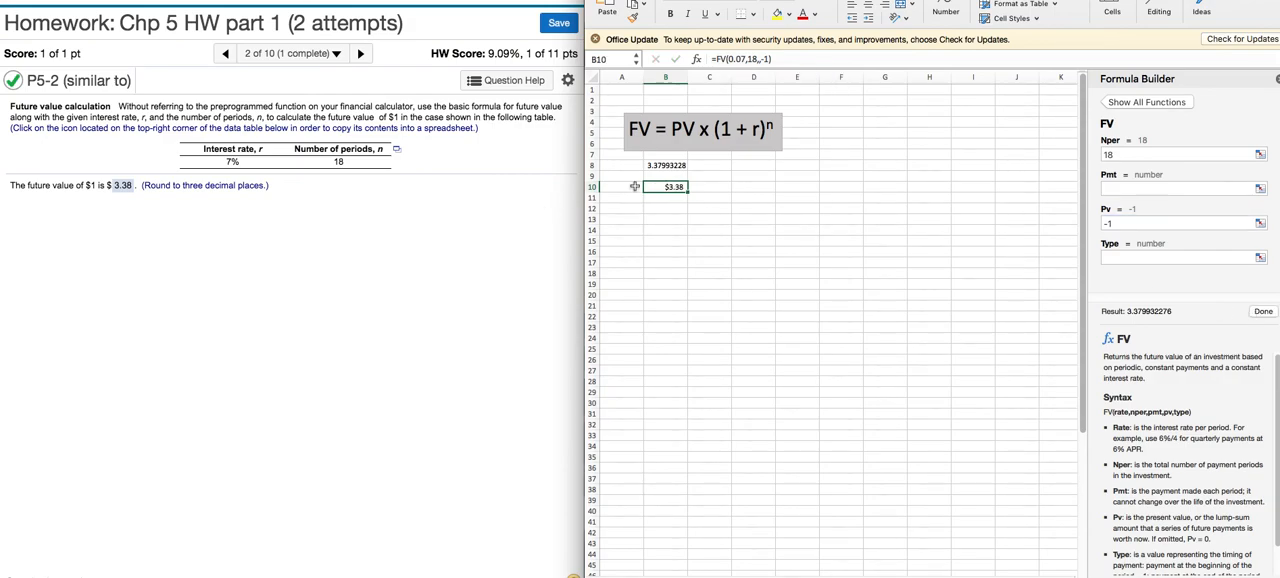